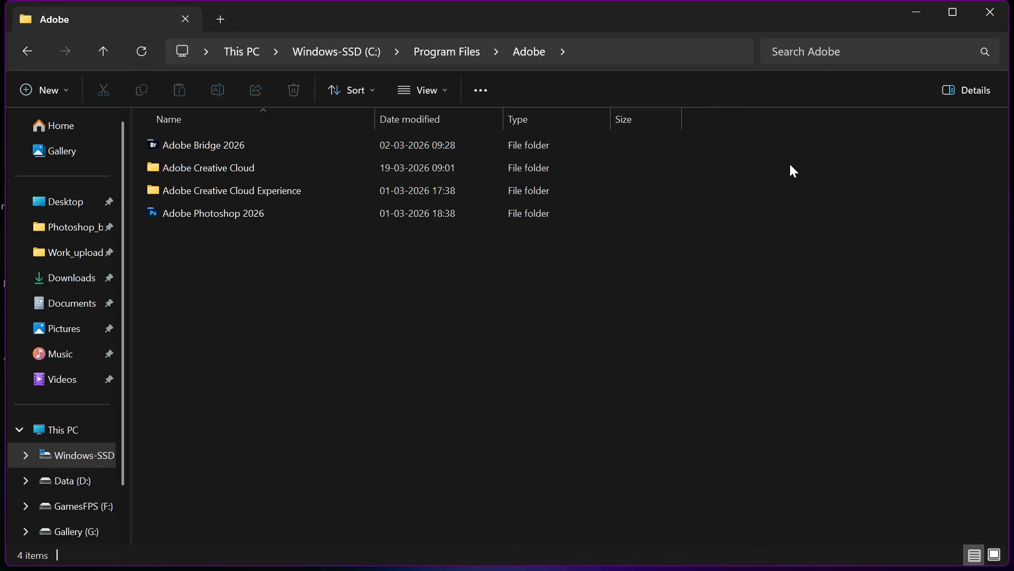
key(super+r)
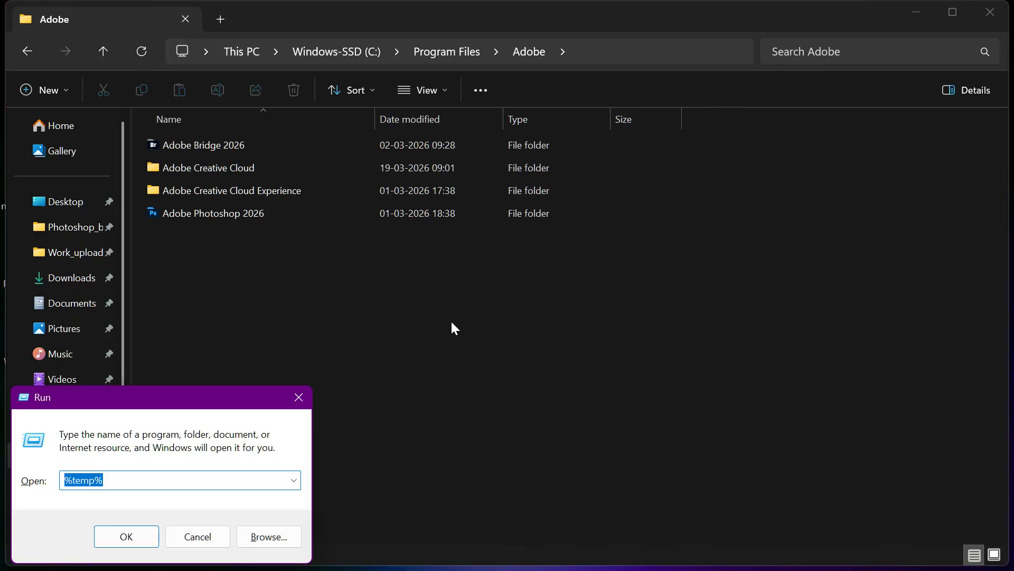
drag(152, 406, 613, 275)
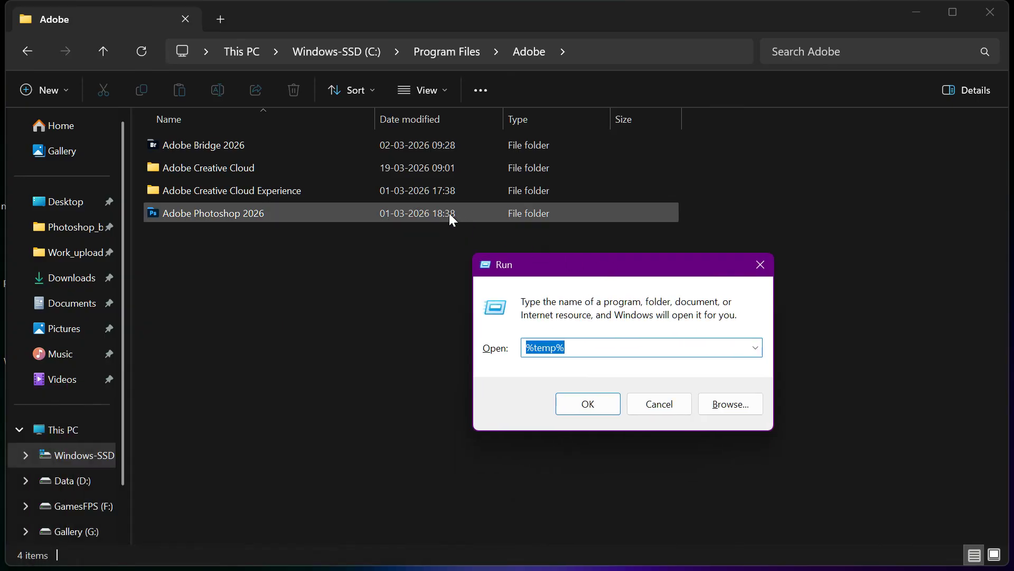
click(760, 265)
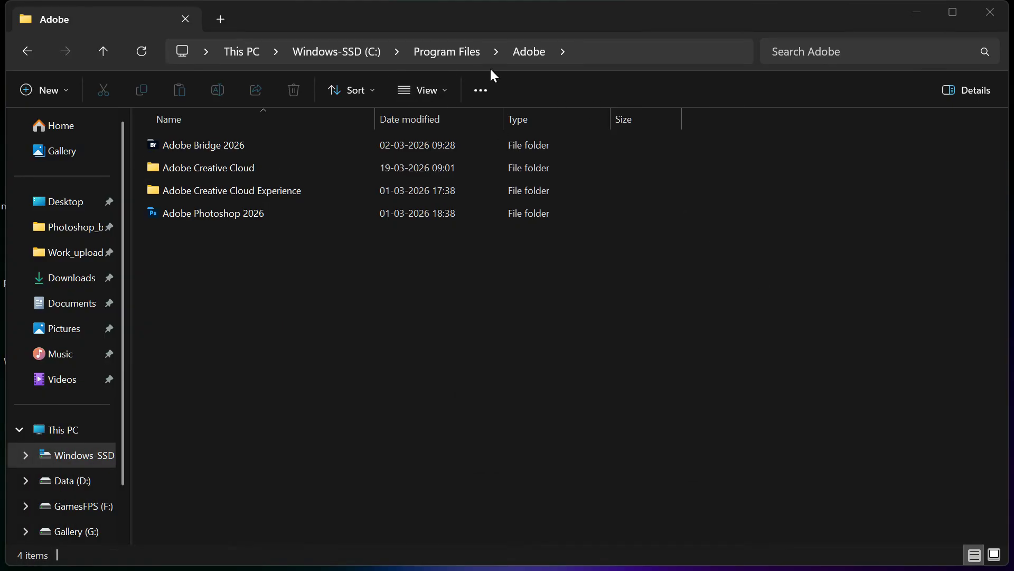
click(593, 60)
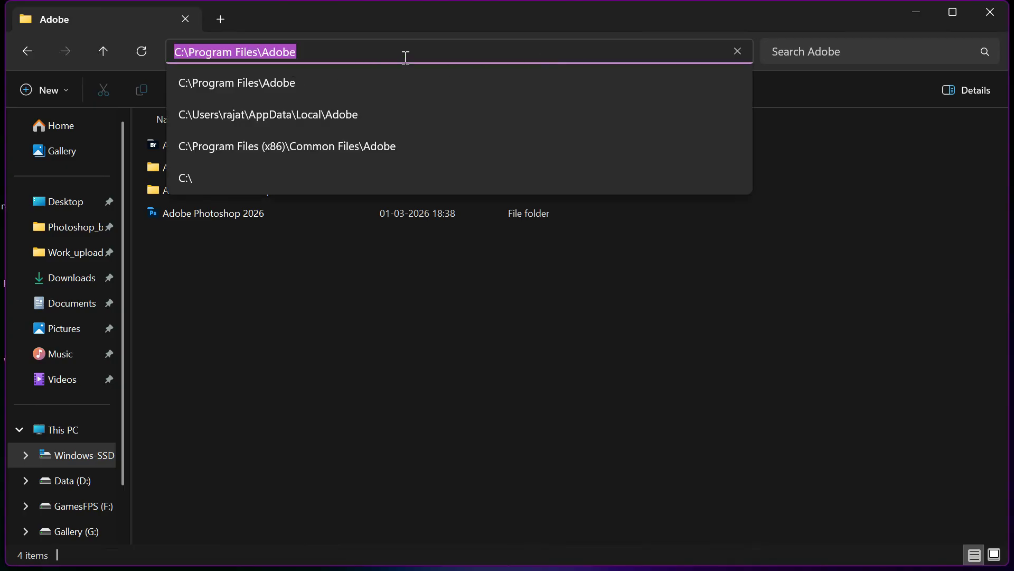
click(425, 280)
Open the %temp% folder from the Run dialog and look through the temporary files.
key(super+r)
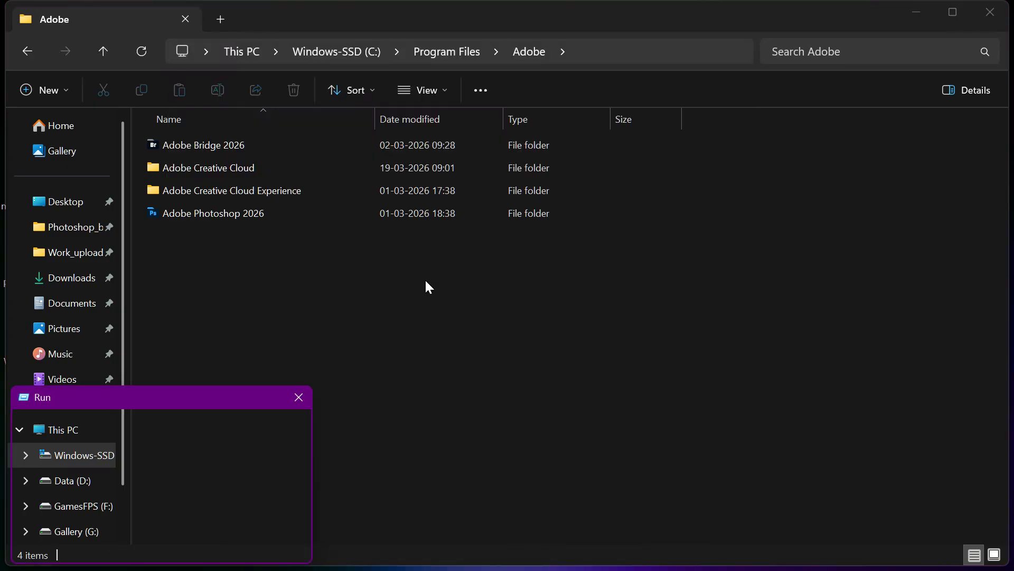
click(127, 534)
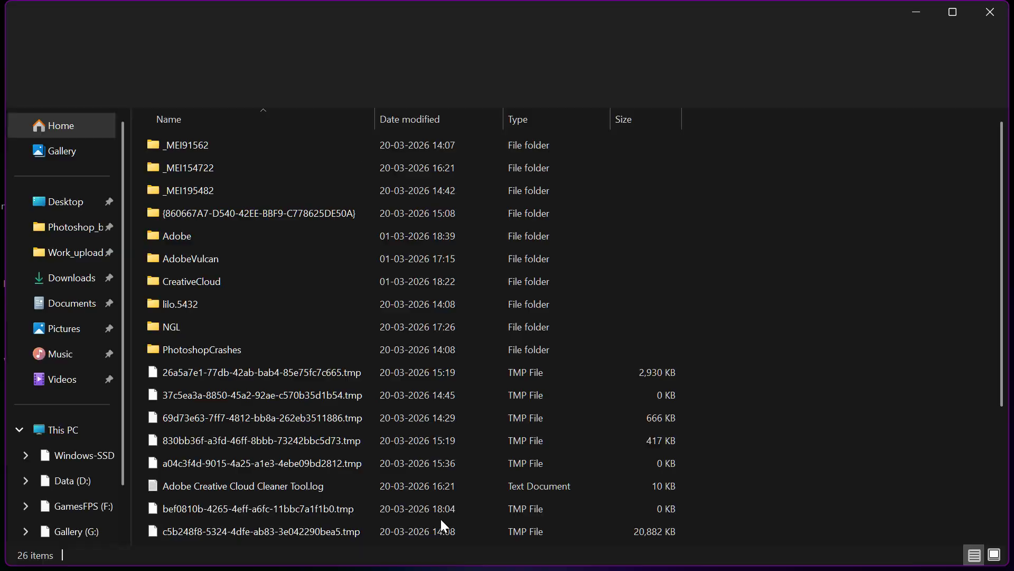
scroll(821, 277, down, 1)
scroll(822, 280, up, 1)
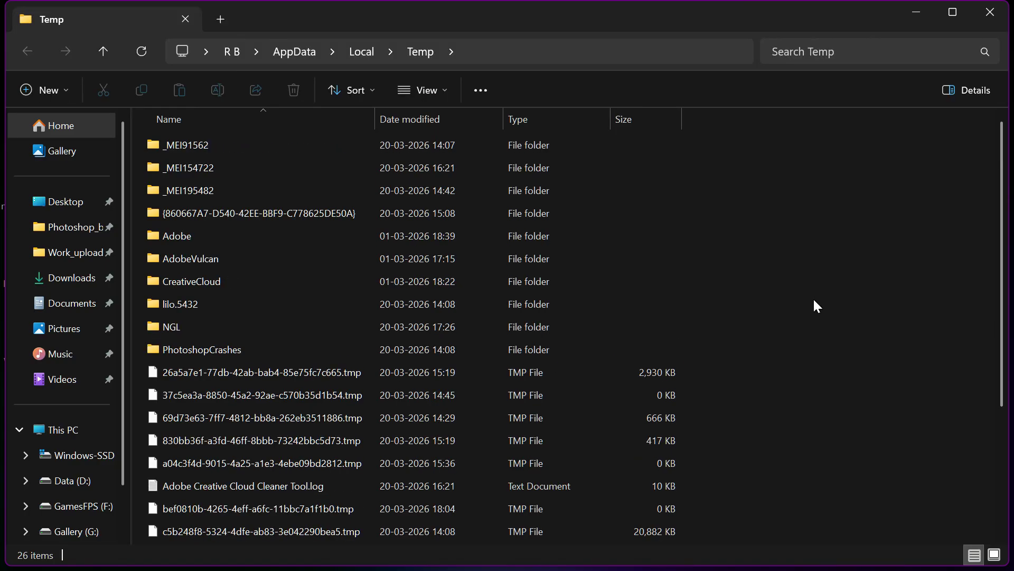
Select all files and folders in the Temp folder, clear the selection and close that window.
key(ctrl+a)
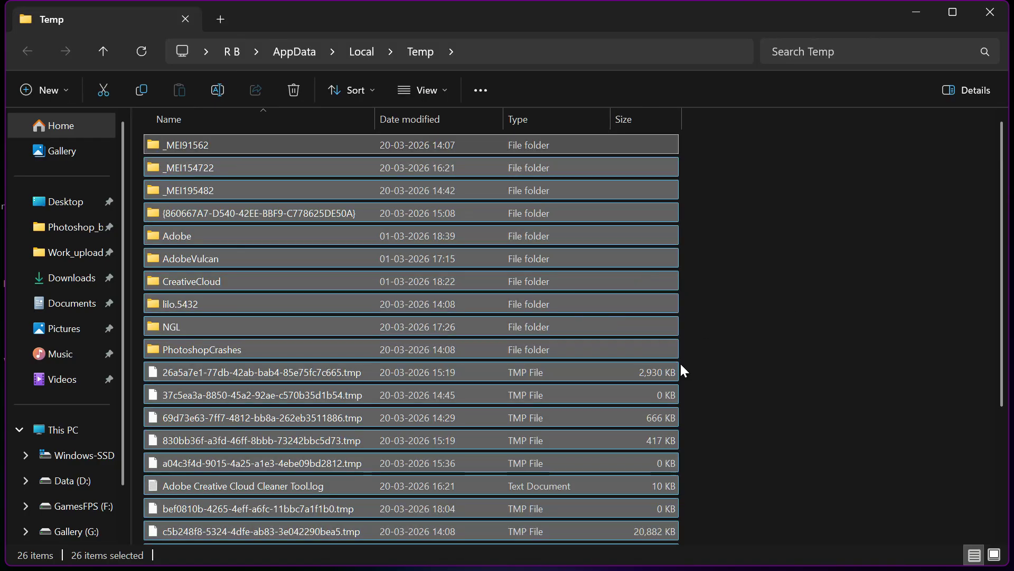
click(762, 231)
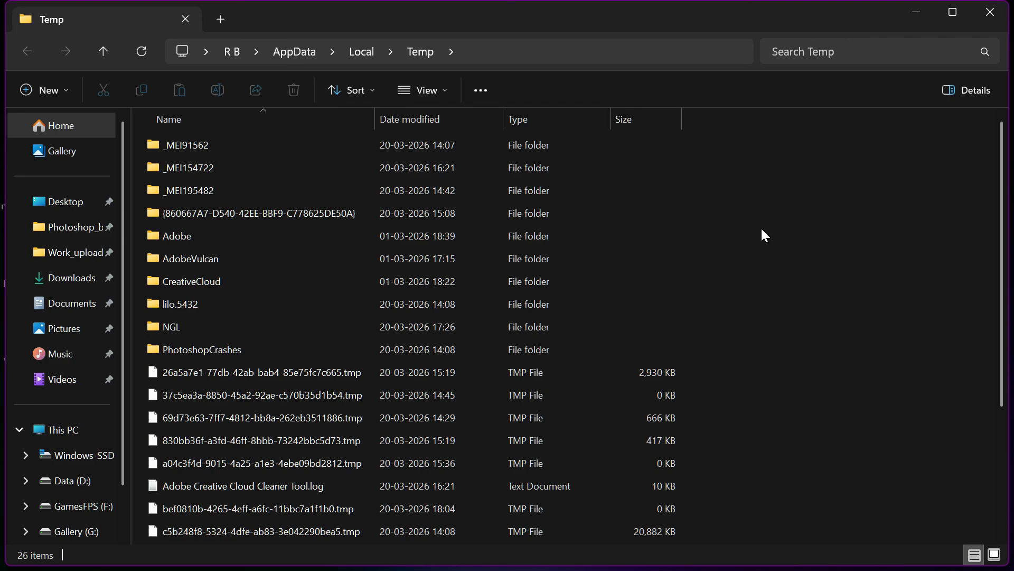
click(989, 13)
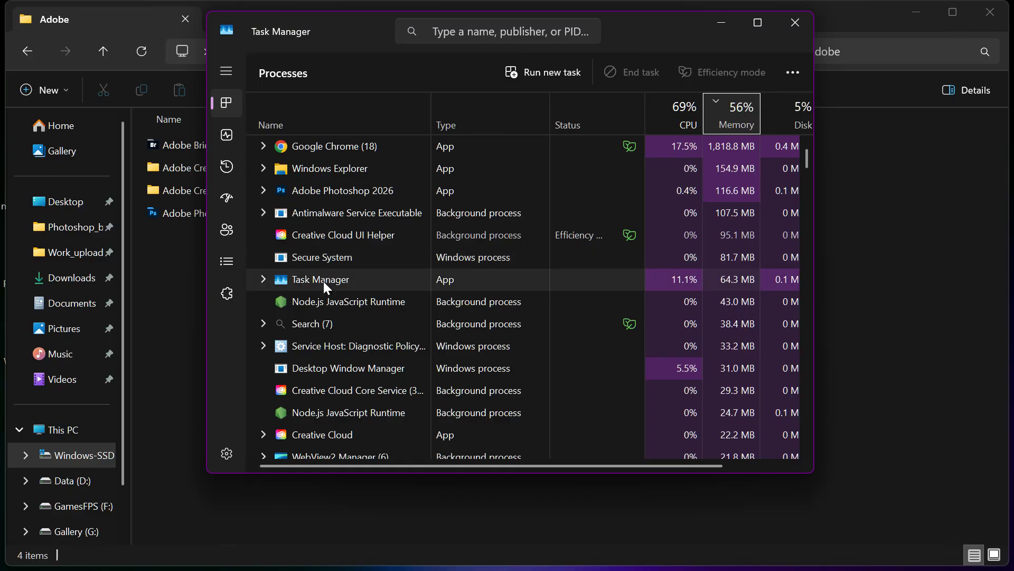
Examine the running Creative Cloud and Adobe Photoshop 2026 processes and the task options for Creative Cloud, and close Task Manager.
scroll(324, 281, down, 1)
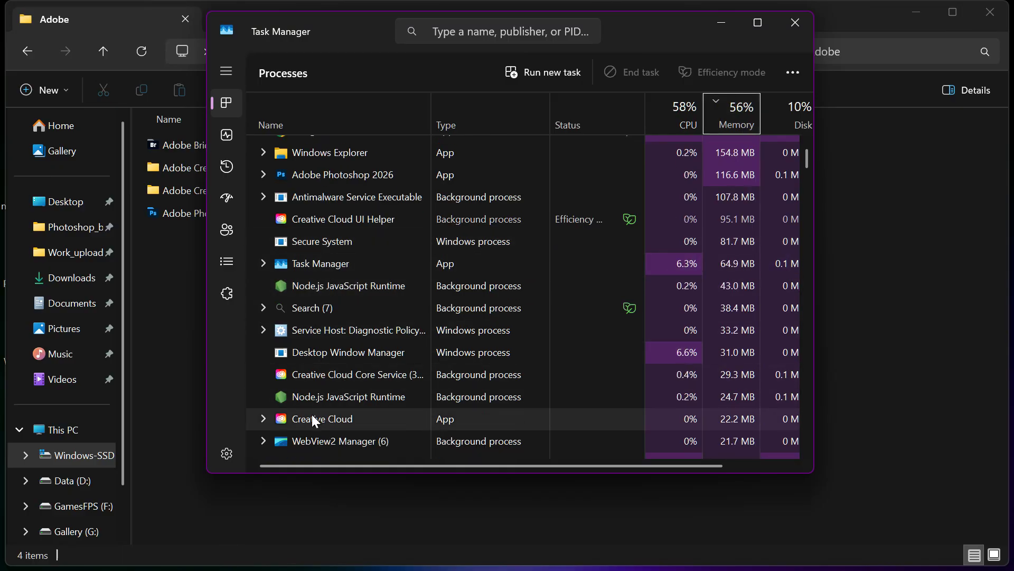
right_click(360, 415)
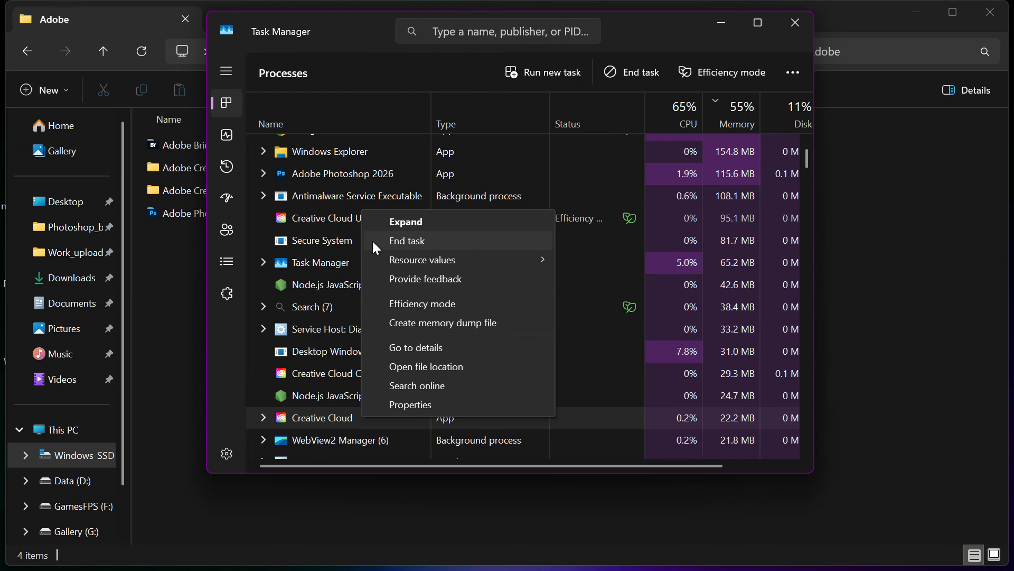
click(618, 39)
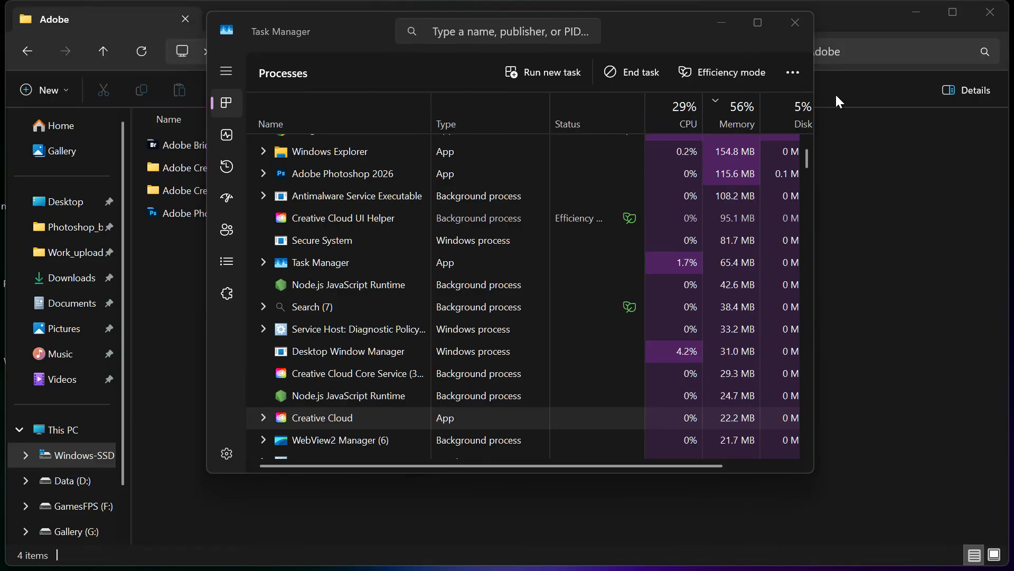
click(335, 178)
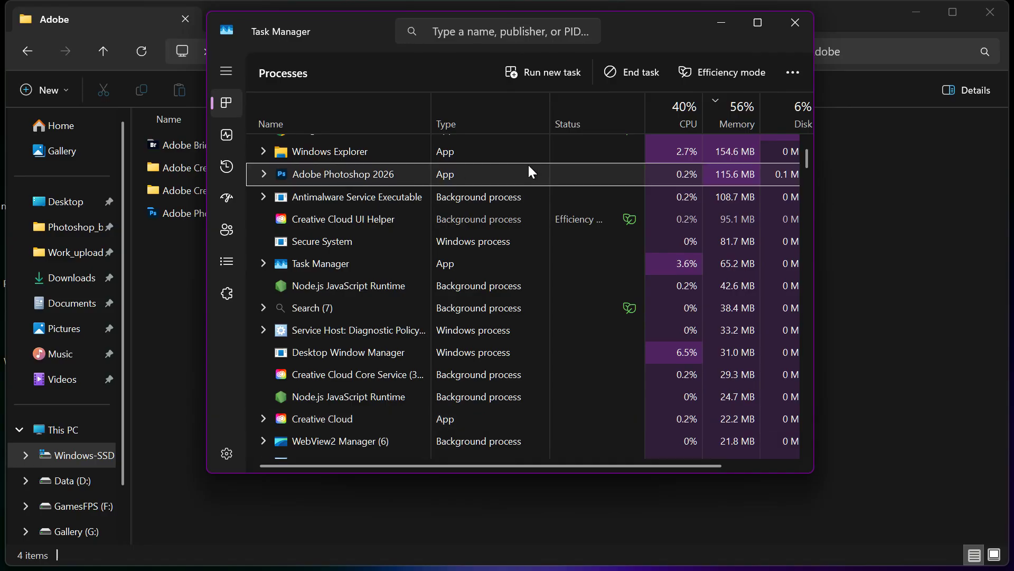
click(808, 29)
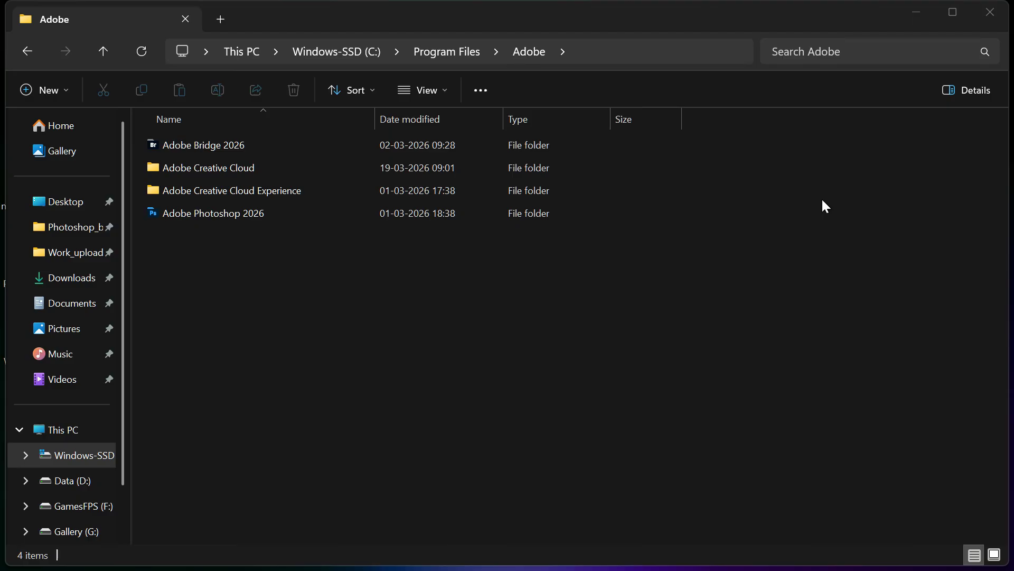
click(631, 43)
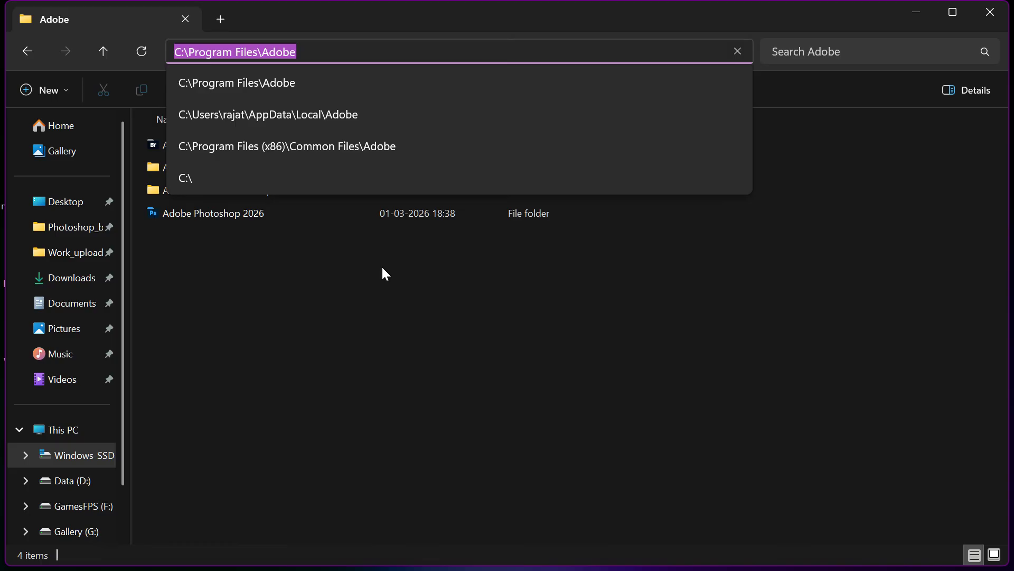
click(384, 286)
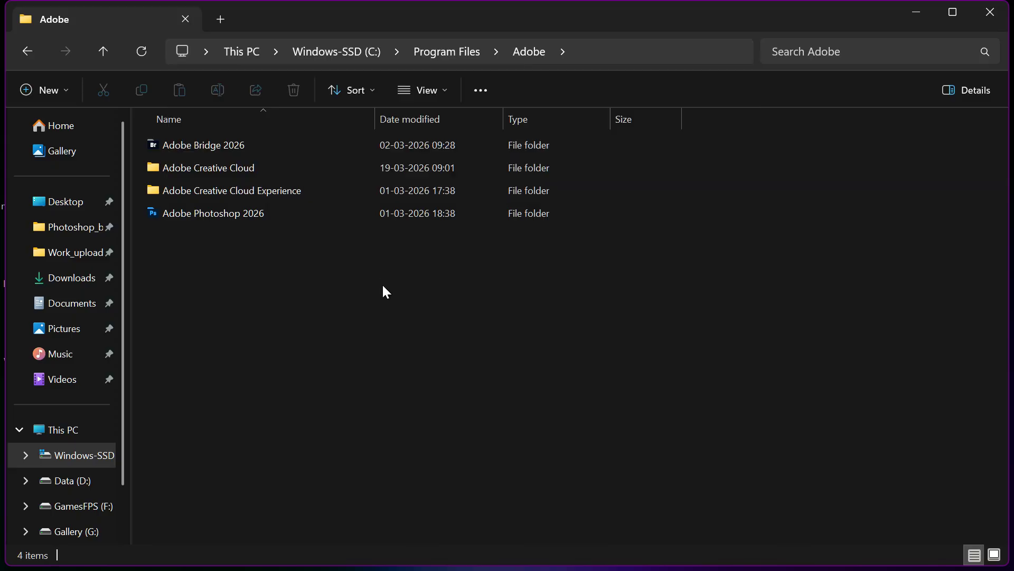
Open the security properties of the C:\Program Files\Adobe folder and start editing its permissions.
right_click(468, 326)
click(509, 354)
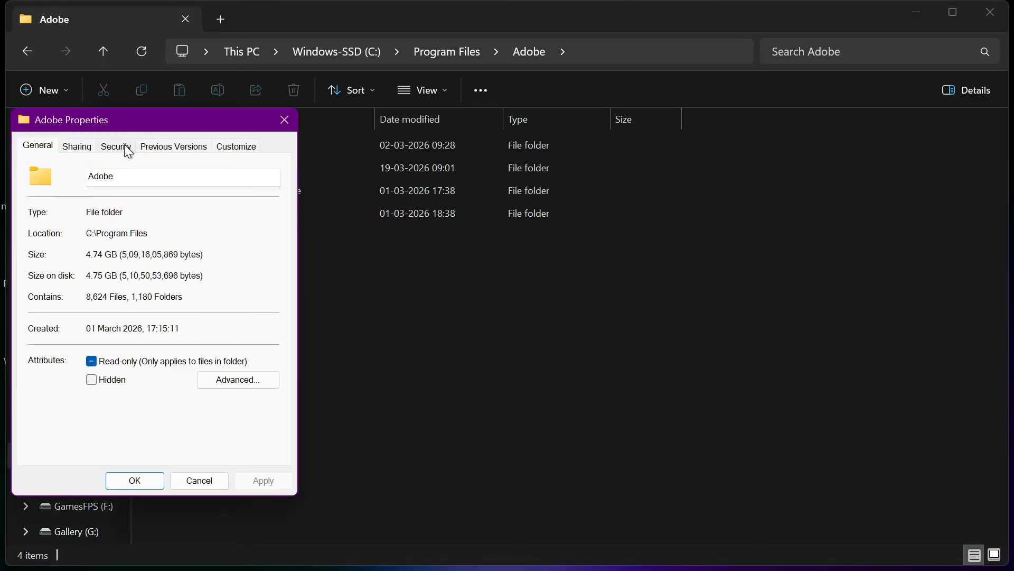
click(128, 150)
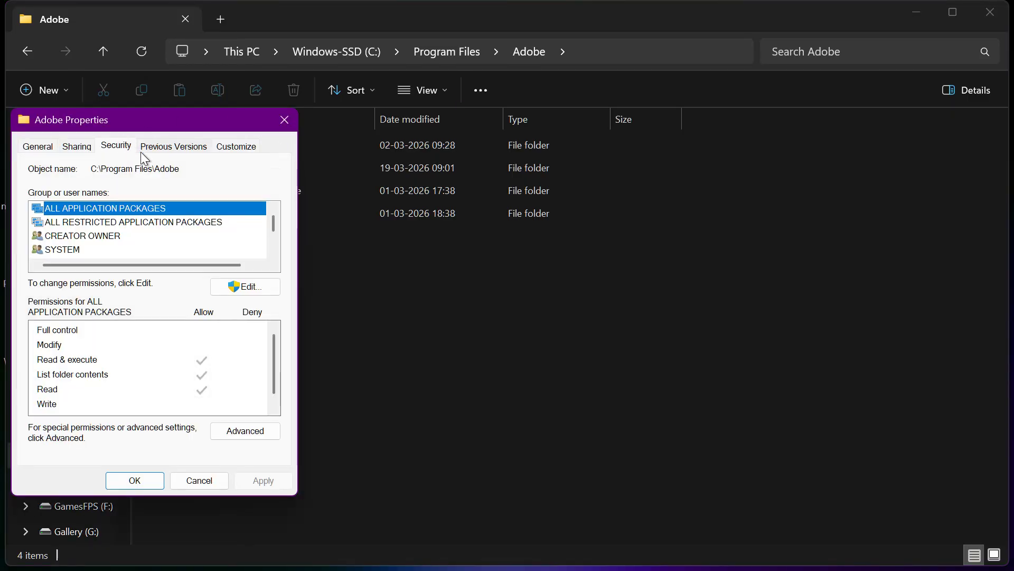
click(241, 292)
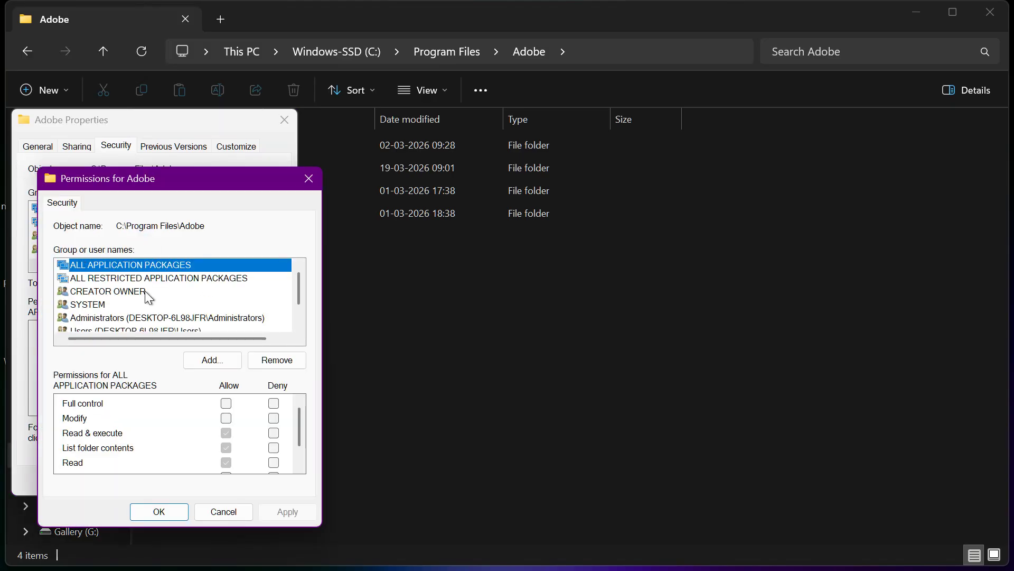
scroll(188, 315, down, 1)
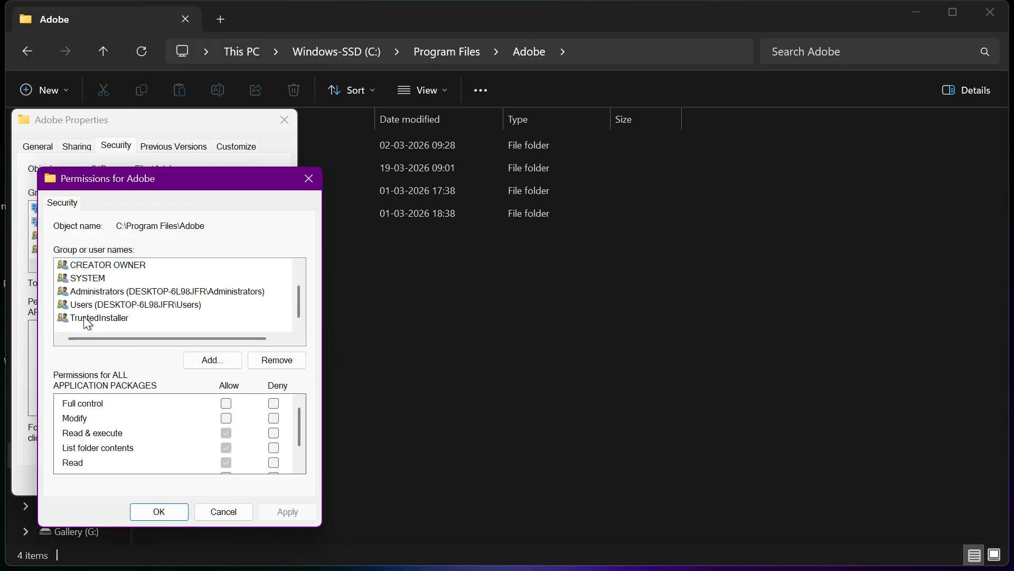
scroll(130, 306, up, 1)
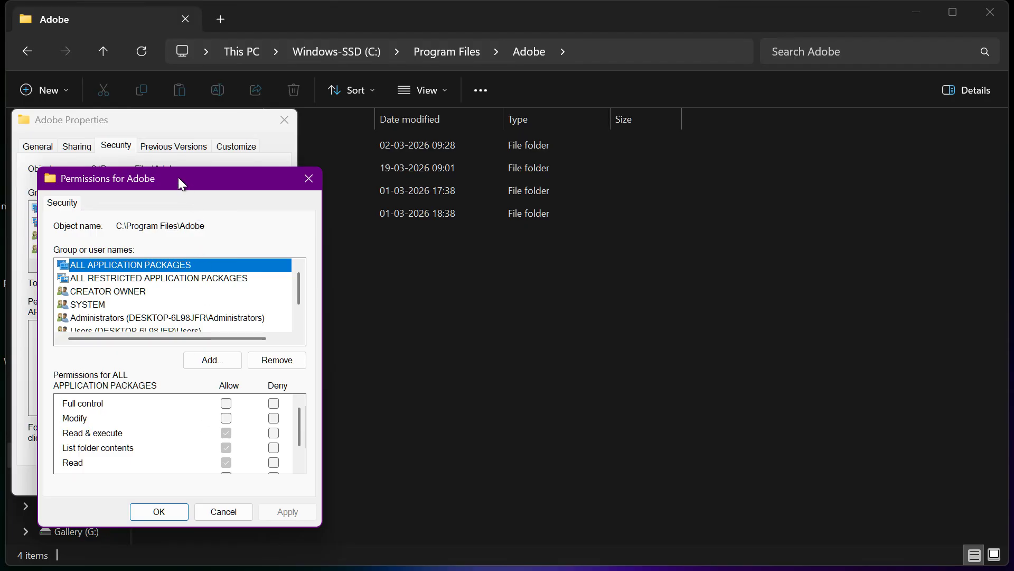
drag(153, 177, 288, 72)
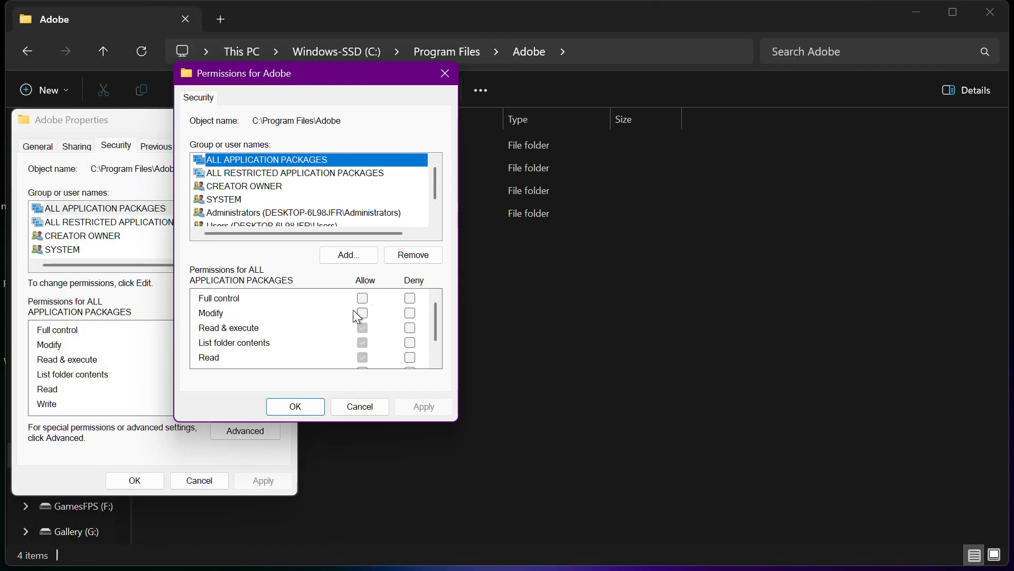
Allow the Users group the Modify and Write permissions on the Adobe folder, and confirm the permissions and properties.
click(256, 217)
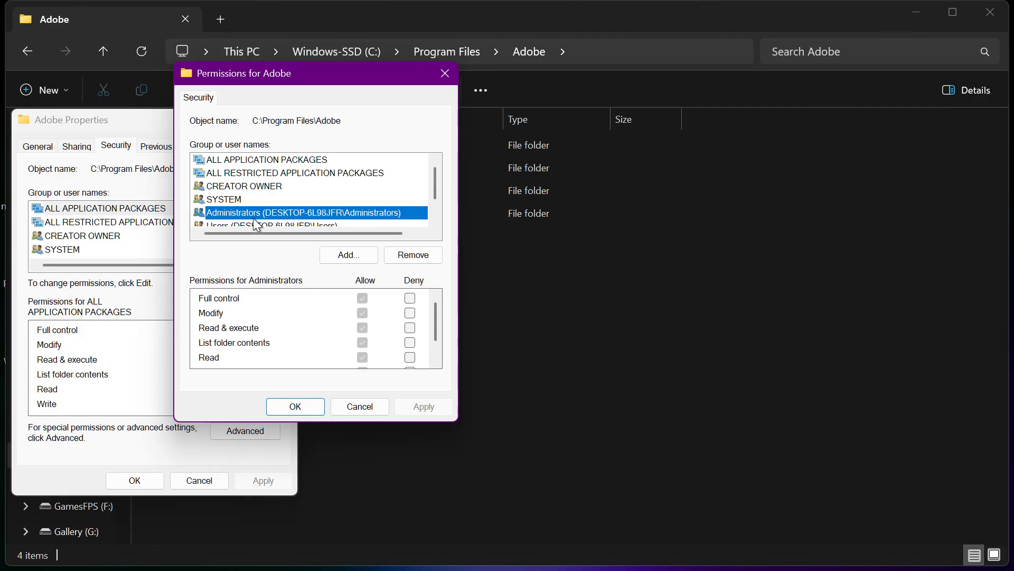
click(254, 226)
click(363, 313)
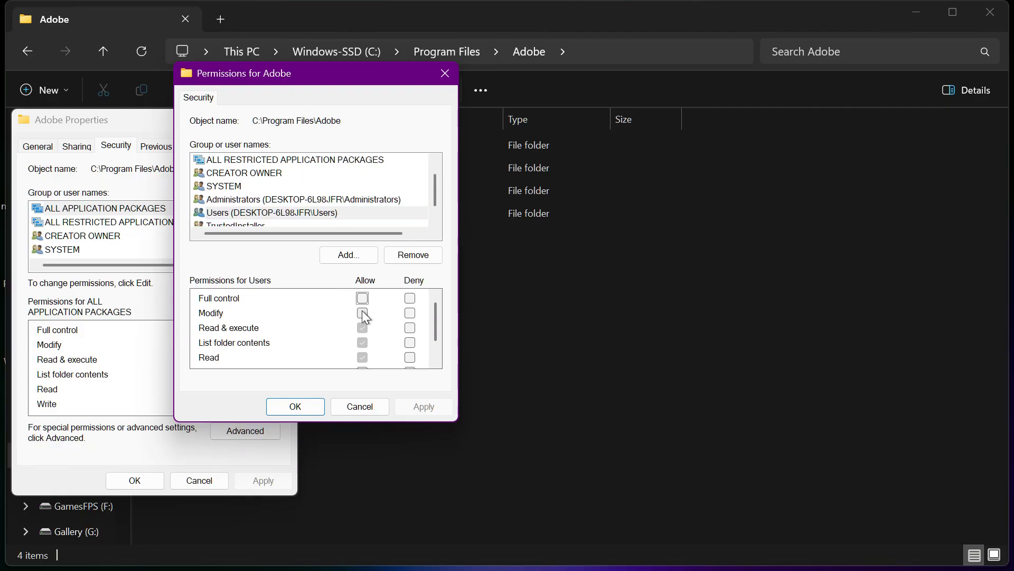
click(361, 299)
click(362, 313)
scroll(337, 332, down, 1)
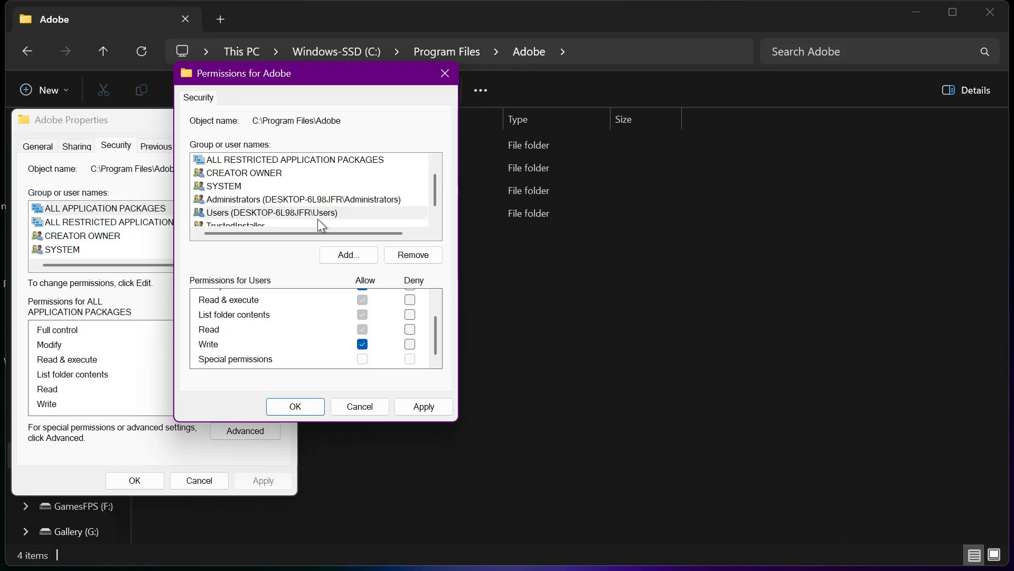
key(Return)
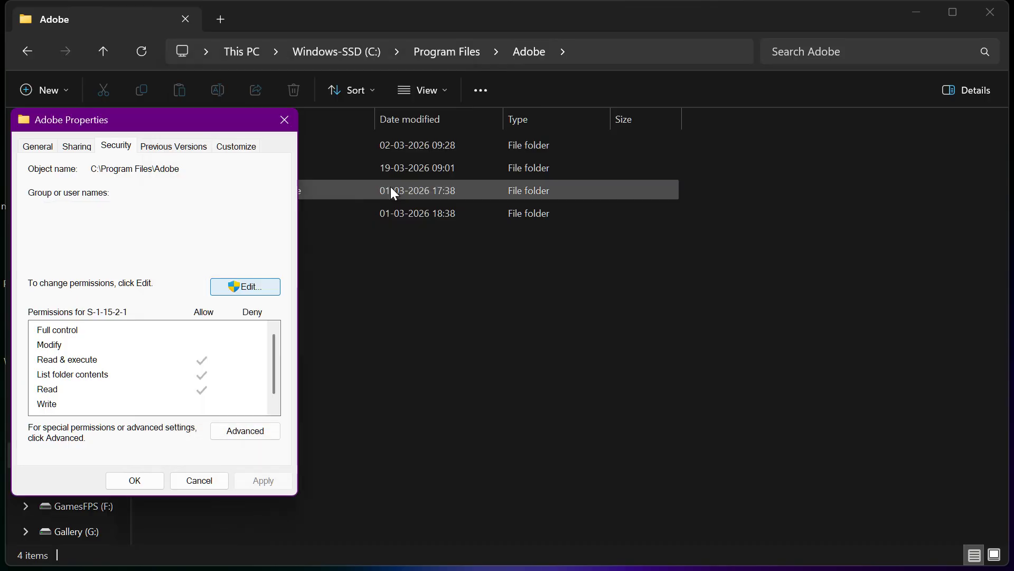
key(Return)
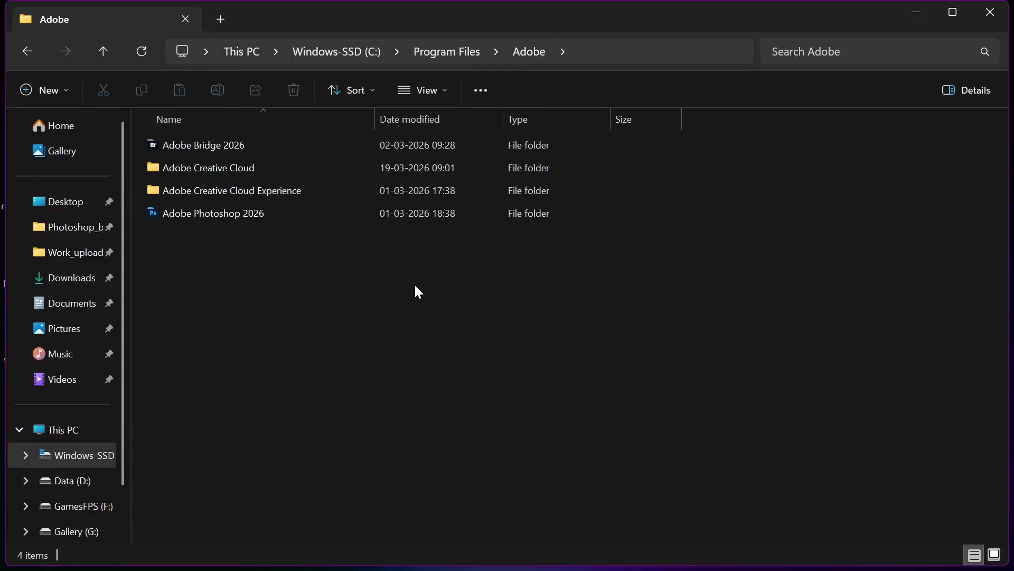